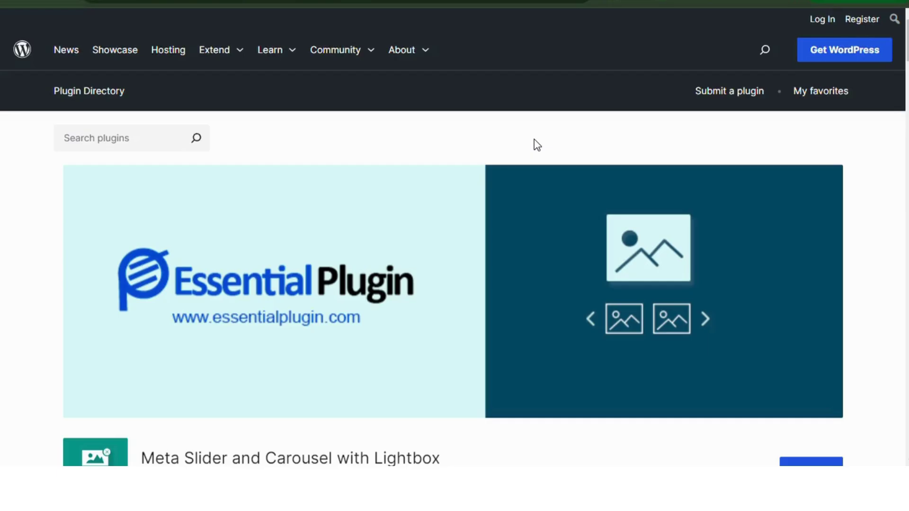
{"action": "scroll", "coordinate": [534, 138], "scroll_direction": "down", "scroll_amount": 3}
{"action": "scroll", "coordinate": [534, 138], "scroll_direction": "down", "scroll_amount": 1}
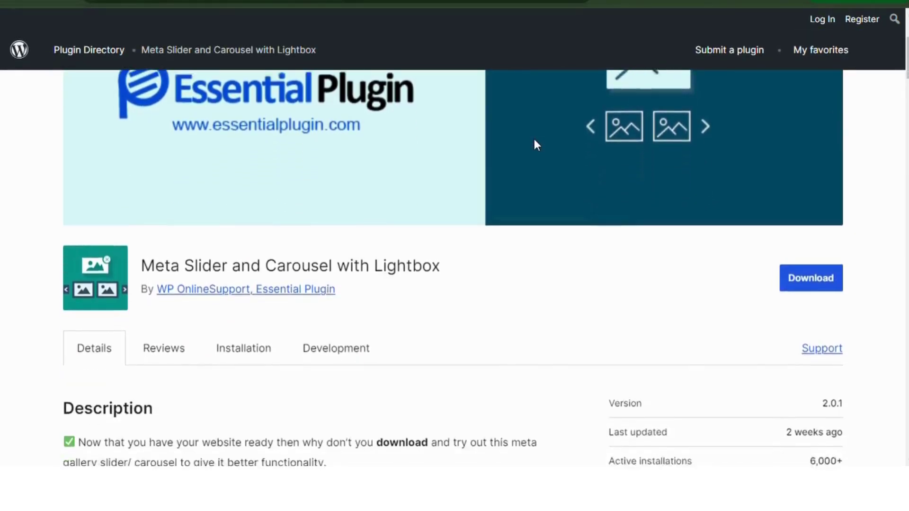
{"action": "scroll", "coordinate": [534, 138], "scroll_direction": "down", "scroll_amount": 1}
{"action": "scroll", "coordinate": [535, 139], "scroll_direction": "down", "scroll_amount": 1}
{"action": "scroll", "coordinate": [534, 140], "scroll_direction": "down", "scroll_amount": 1}
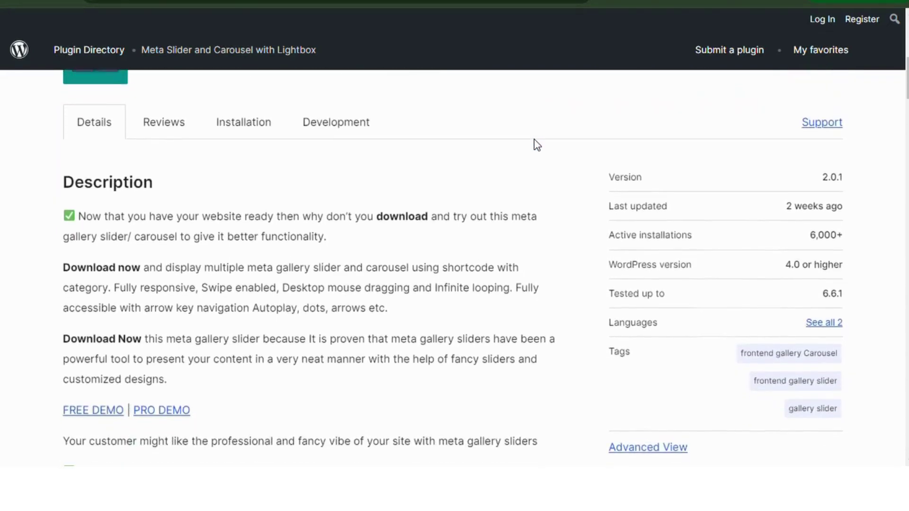
{"action": "scroll", "coordinate": [534, 140], "scroll_direction": "down", "scroll_amount": 2}
{"action": "scroll", "coordinate": [534, 139], "scroll_direction": "down", "scroll_amount": 1}
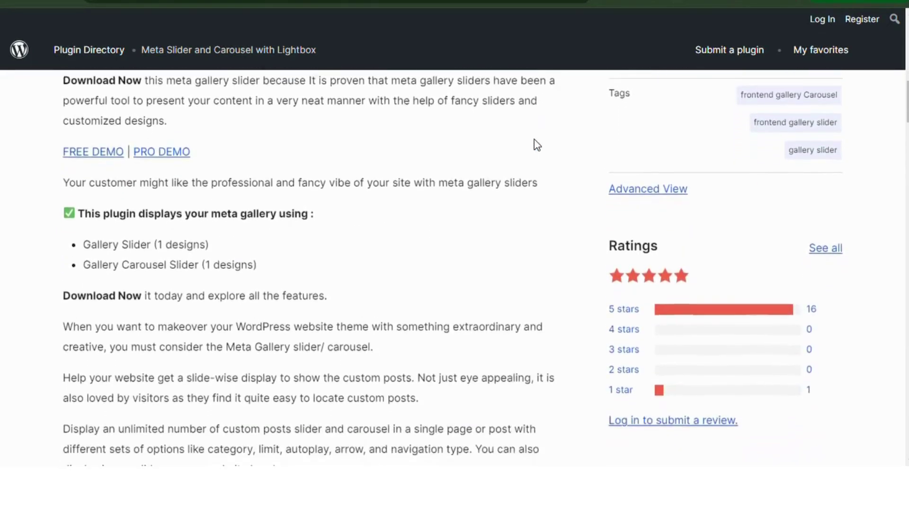
{"action": "scroll", "coordinate": [534, 139], "scroll_direction": "down", "scroll_amount": 1}
{"action": "scroll", "coordinate": [534, 140], "scroll_direction": "down", "scroll_amount": 2}
{"action": "scroll", "coordinate": [534, 140], "scroll_direction": "down", "scroll_amount": 1}
{"action": "scroll", "coordinate": [534, 139], "scroll_direction": "down", "scroll_amount": 1}
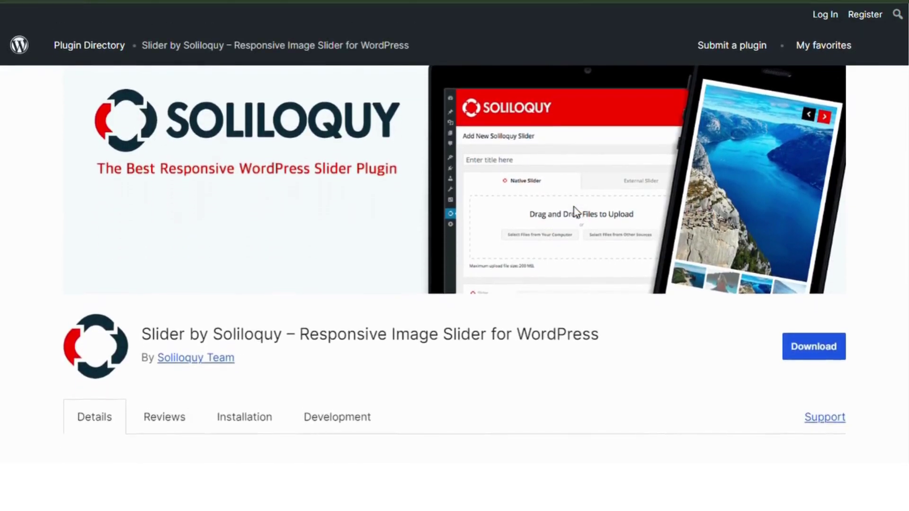
{"action": "scroll", "coordinate": [575, 212], "scroll_direction": "down", "scroll_amount": 1}
{"action": "scroll", "coordinate": [575, 211], "scroll_direction": "down", "scroll_amount": 2}
{"action": "scroll", "coordinate": [575, 211], "scroll_direction": "down", "scroll_amount": 2}
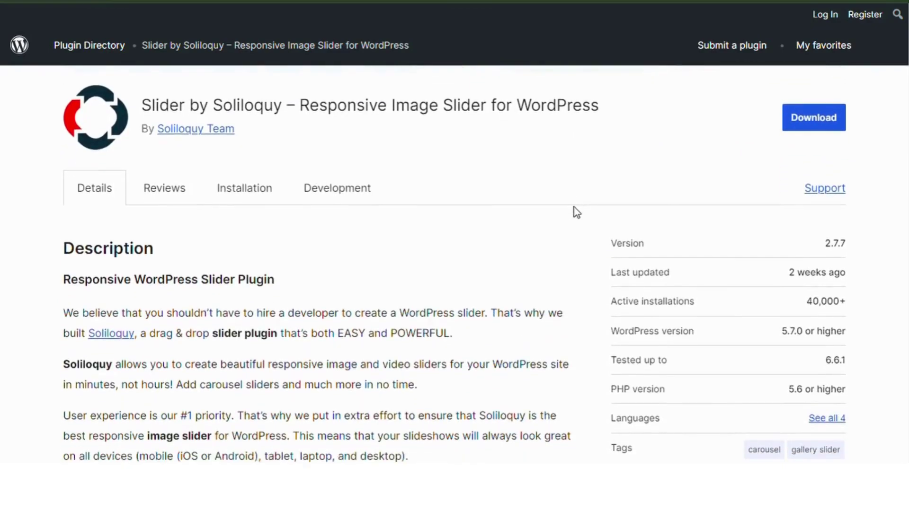
{"action": "scroll", "coordinate": [576, 212], "scroll_direction": "down", "scroll_amount": 1}
{"action": "scroll", "coordinate": [575, 212], "scroll_direction": "down", "scroll_amount": 2}
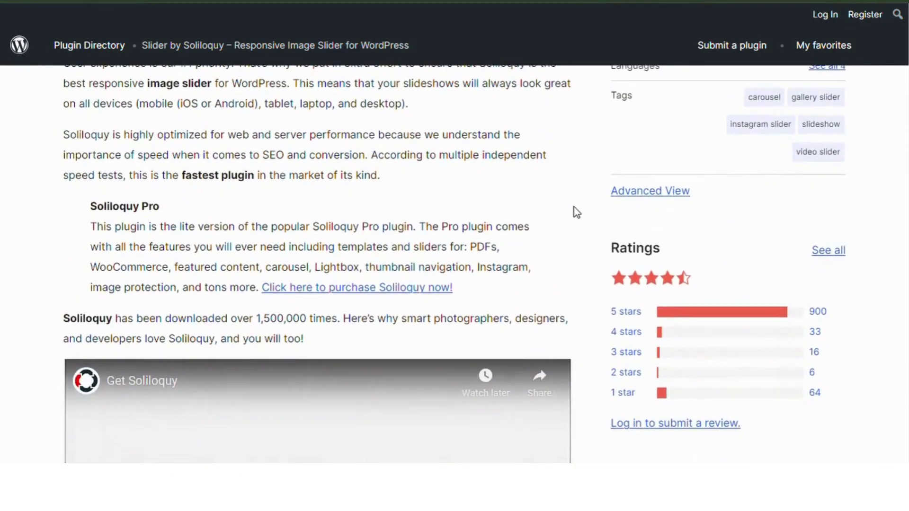
{"action": "scroll", "coordinate": [575, 212], "scroll_direction": "down", "scroll_amount": 1}
{"action": "scroll", "coordinate": [575, 212], "scroll_direction": "down", "scroll_amount": 2}
{"action": "scroll", "coordinate": [575, 212], "scroll_direction": "down", "scroll_amount": 1}
{"action": "scroll", "coordinate": [575, 213], "scroll_direction": "down", "scroll_amount": 2}
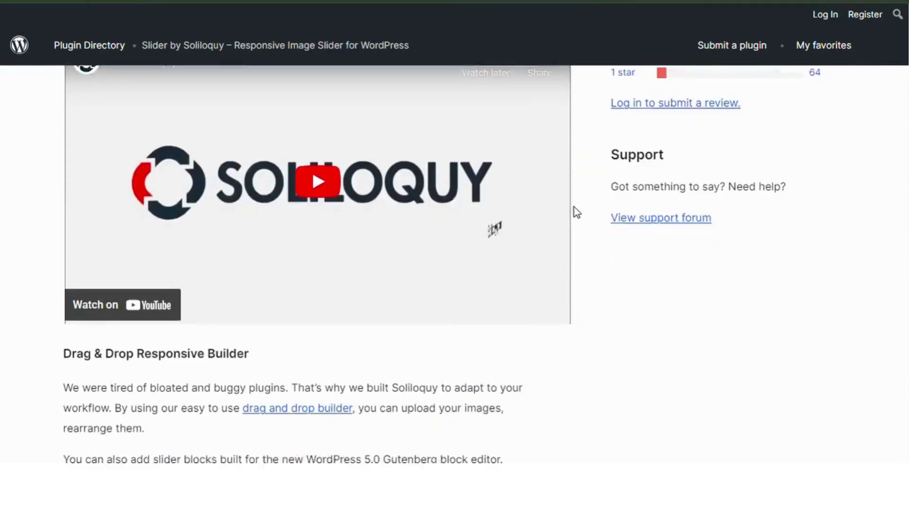
{"action": "scroll", "coordinate": [575, 212], "scroll_direction": "down", "scroll_amount": 1}
{"action": "scroll", "coordinate": [576, 212], "scroll_direction": "down", "scroll_amount": 1}
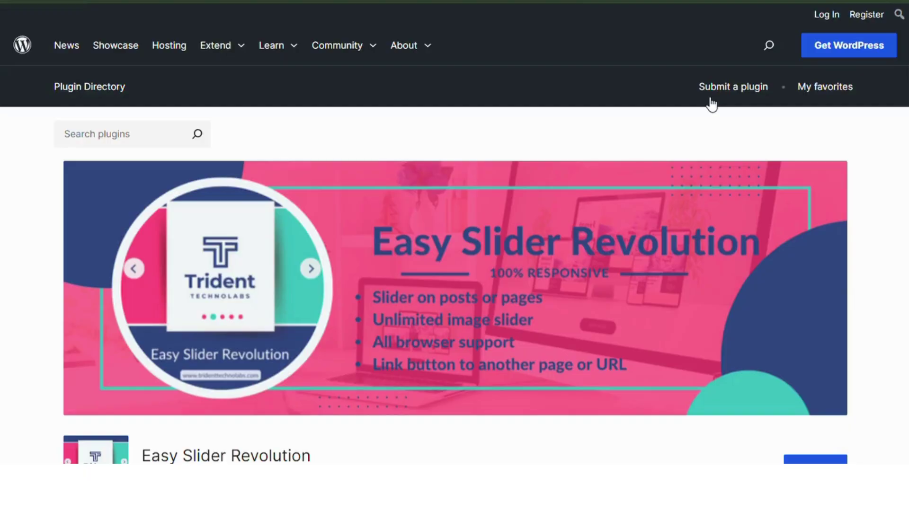
{"action": "scroll", "coordinate": [711, 105], "scroll_direction": "down", "scroll_amount": 1}
{"action": "scroll", "coordinate": [711, 104], "scroll_direction": "down", "scroll_amount": 1}
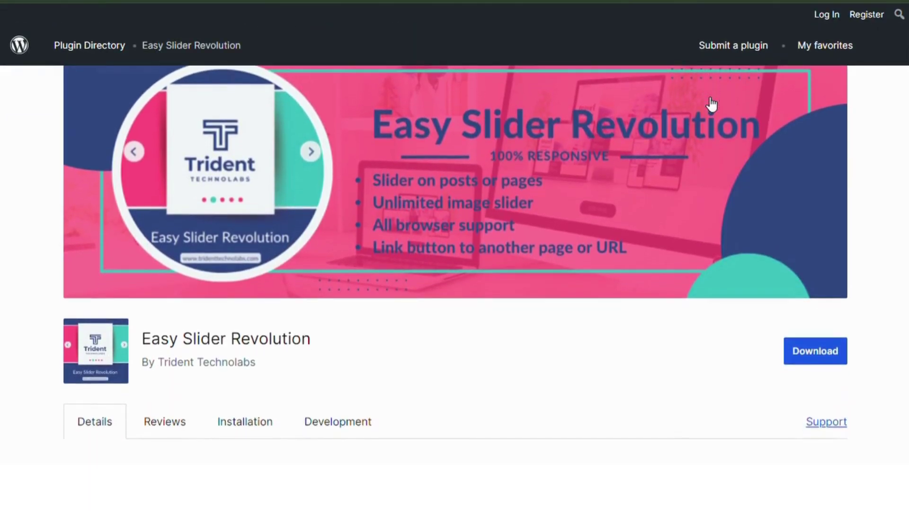
{"action": "scroll", "coordinate": [711, 105], "scroll_direction": "down", "scroll_amount": 1}
{"action": "scroll", "coordinate": [711, 104], "scroll_direction": "down", "scroll_amount": 1}
{"action": "scroll", "coordinate": [711, 104], "scroll_direction": "down", "scroll_amount": 1}
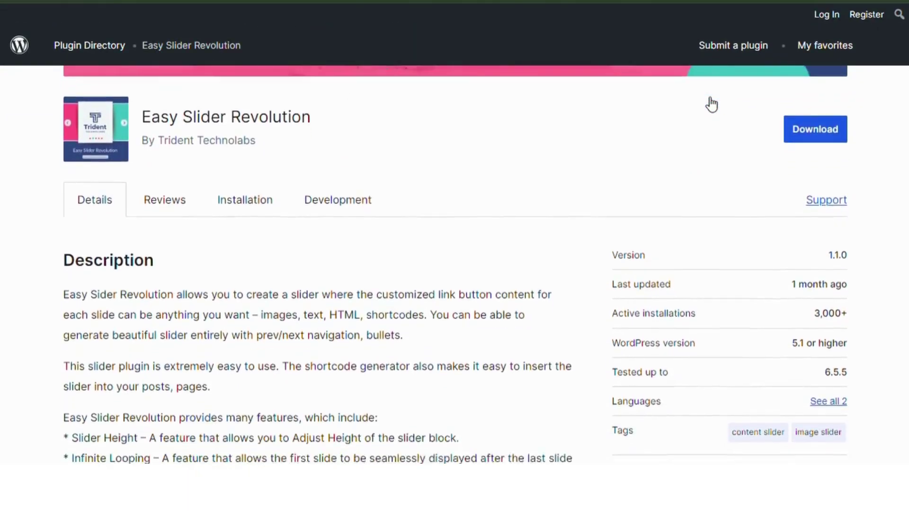
{"action": "scroll", "coordinate": [711, 104], "scroll_direction": "down", "scroll_amount": 1}
{"action": "scroll", "coordinate": [711, 104], "scroll_direction": "down", "scroll_amount": 2}
{"action": "scroll", "coordinate": [712, 105], "scroll_direction": "down", "scroll_amount": 1}
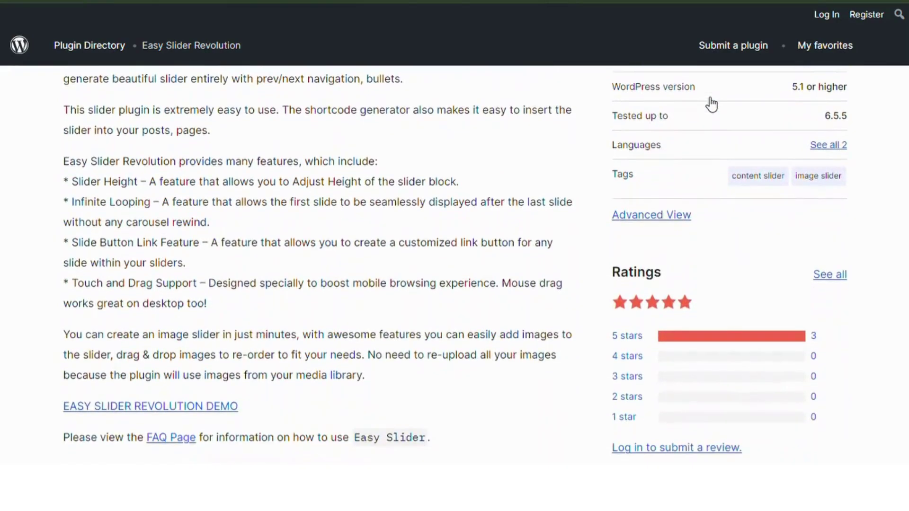
{"action": "scroll", "coordinate": [711, 105], "scroll_direction": "down", "scroll_amount": 1}
{"action": "scroll", "coordinate": [711, 105], "scroll_direction": "down", "scroll_amount": 1}
{"action": "scroll", "coordinate": [711, 104], "scroll_direction": "down", "scroll_amount": 1}
{"action": "scroll", "coordinate": [711, 104], "scroll_direction": "down", "scroll_amount": 1}
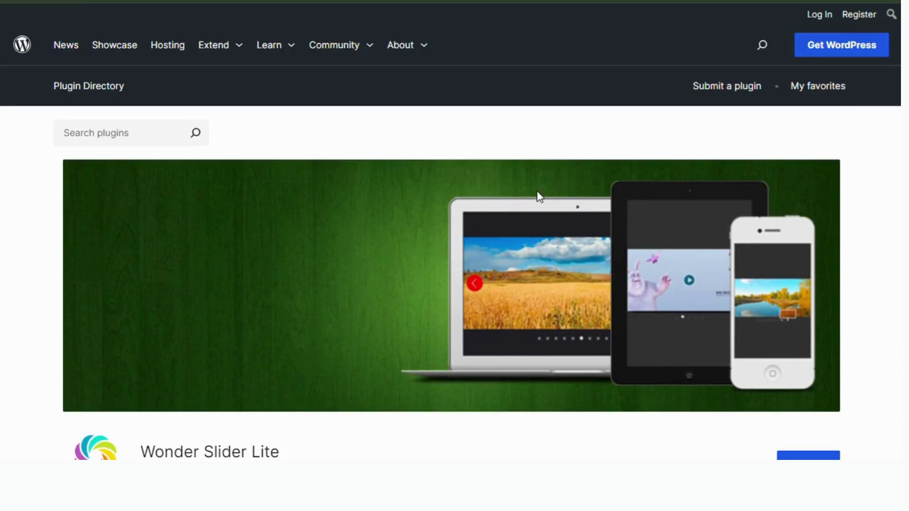
{"action": "scroll", "coordinate": [537, 197], "scroll_direction": "down", "scroll_amount": 1}
{"action": "scroll", "coordinate": [537, 197], "scroll_direction": "down", "scroll_amount": 2}
{"action": "scroll", "coordinate": [538, 197], "scroll_direction": "down", "scroll_amount": 2}
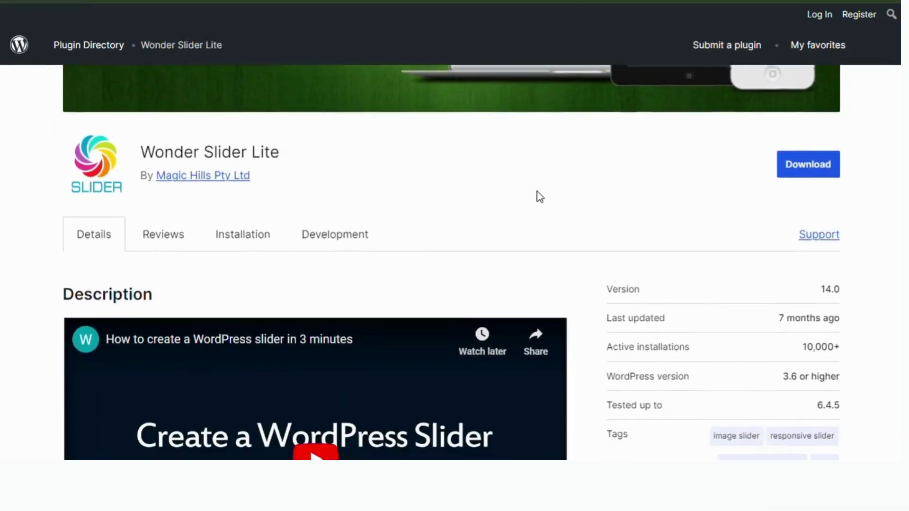
{"action": "scroll", "coordinate": [537, 196], "scroll_direction": "down", "scroll_amount": 1}
{"action": "scroll", "coordinate": [537, 197], "scroll_direction": "down", "scroll_amount": 2}
{"action": "scroll", "coordinate": [536, 197], "scroll_direction": "down", "scroll_amount": 1}
{"action": "scroll", "coordinate": [537, 196], "scroll_direction": "down", "scroll_amount": 2}
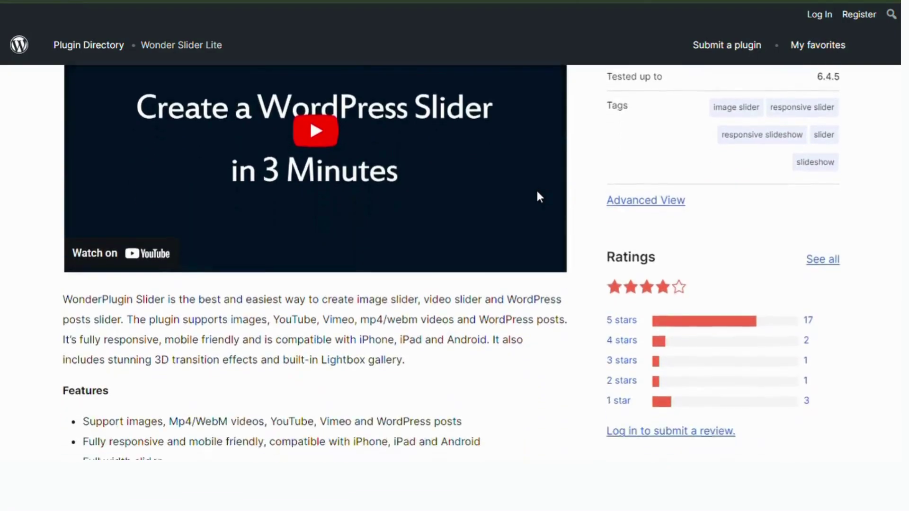
{"action": "scroll", "coordinate": [538, 196], "scroll_direction": "down", "scroll_amount": 1}
{"action": "scroll", "coordinate": [537, 197], "scroll_direction": "down", "scroll_amount": 1}
{"action": "scroll", "coordinate": [537, 197], "scroll_direction": "down", "scroll_amount": 2}
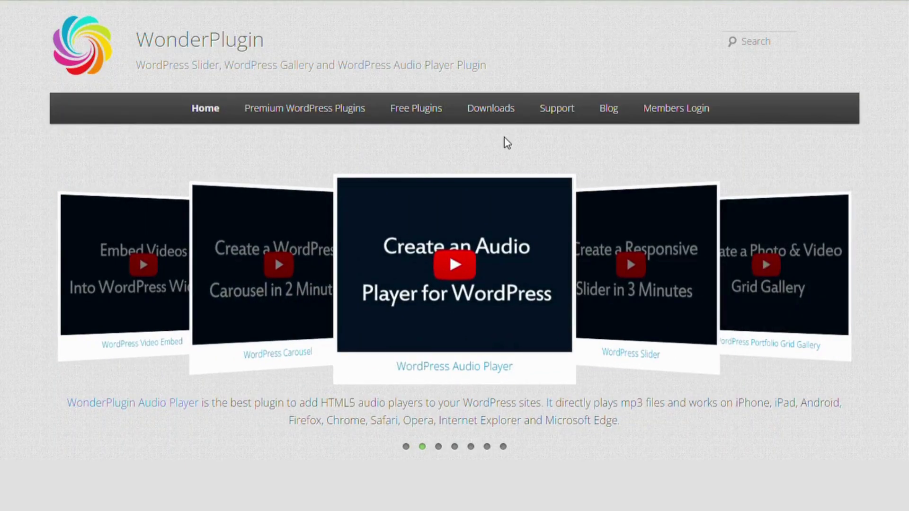
{"action": "scroll", "coordinate": [506, 142], "scroll_direction": "down", "scroll_amount": 1}
{"action": "scroll", "coordinate": [506, 142], "scroll_direction": "down", "scroll_amount": 2}
{"action": "scroll", "coordinate": [506, 142], "scroll_direction": "down", "scroll_amount": 3}
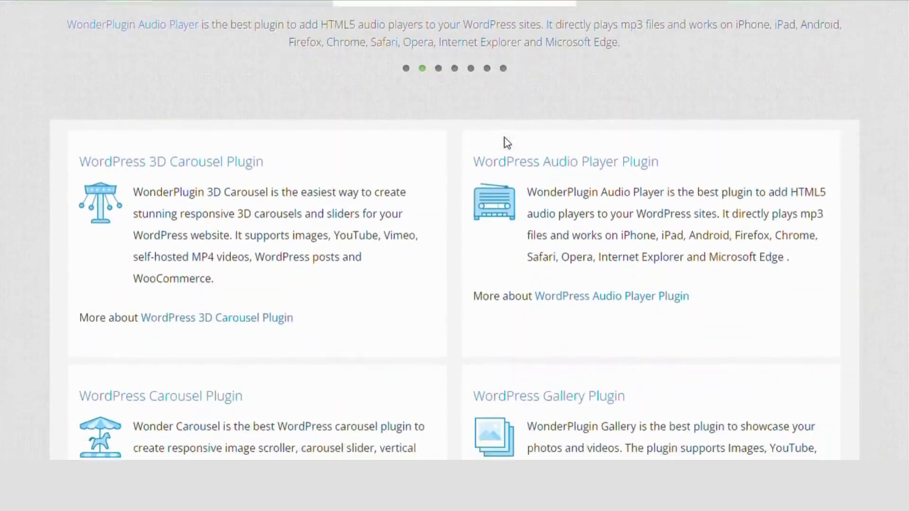
{"action": "scroll", "coordinate": [505, 138], "scroll_direction": "down", "scroll_amount": 1}
{"action": "scroll", "coordinate": [505, 137], "scroll_direction": "down", "scroll_amount": 2}
{"action": "scroll", "coordinate": [506, 138], "scroll_direction": "down", "scroll_amount": 1}
{"action": "scroll", "coordinate": [505, 138], "scroll_direction": "down", "scroll_amount": 2}
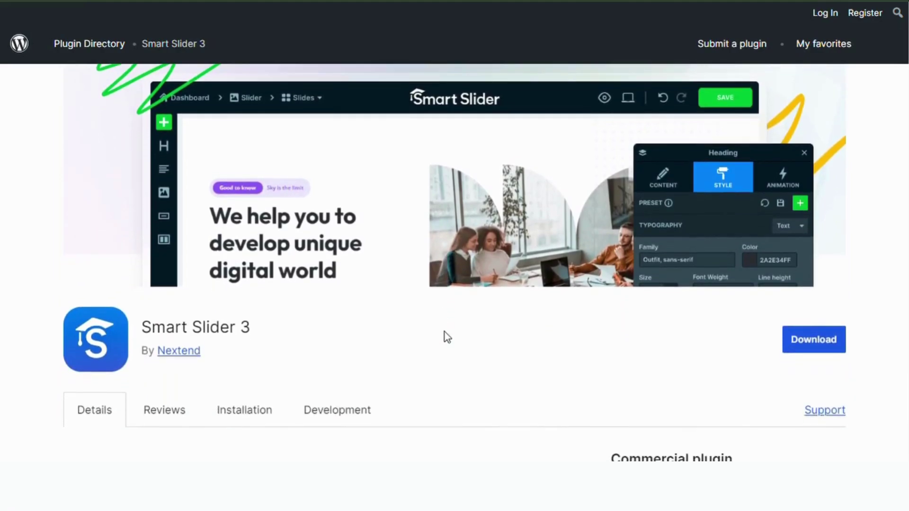
{"action": "scroll", "coordinate": [444, 331], "scroll_direction": "down", "scroll_amount": 2}
{"action": "scroll", "coordinate": [444, 331], "scroll_direction": "down", "scroll_amount": 1}
{"action": "scroll", "coordinate": [444, 331], "scroll_direction": "down", "scroll_amount": 2}
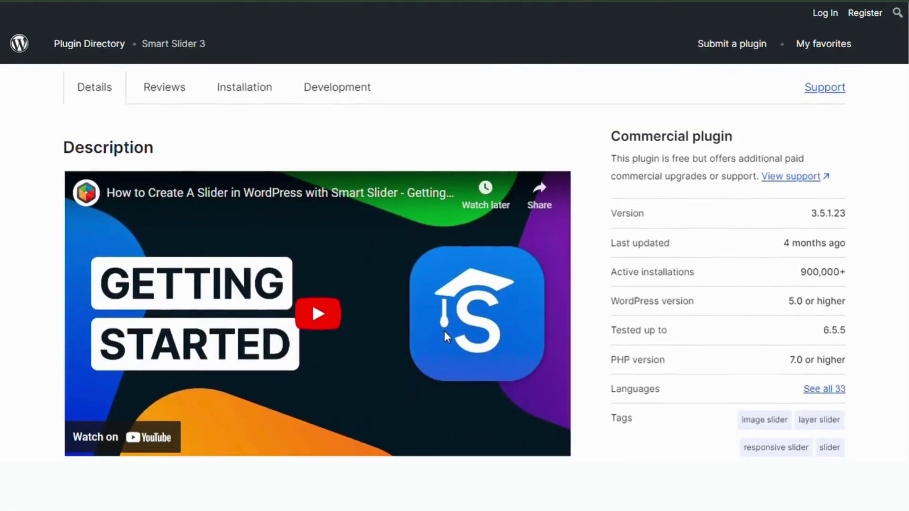
{"action": "scroll", "coordinate": [444, 330], "scroll_direction": "down", "scroll_amount": 1}
{"action": "scroll", "coordinate": [444, 337], "scroll_direction": "down", "scroll_amount": 2}
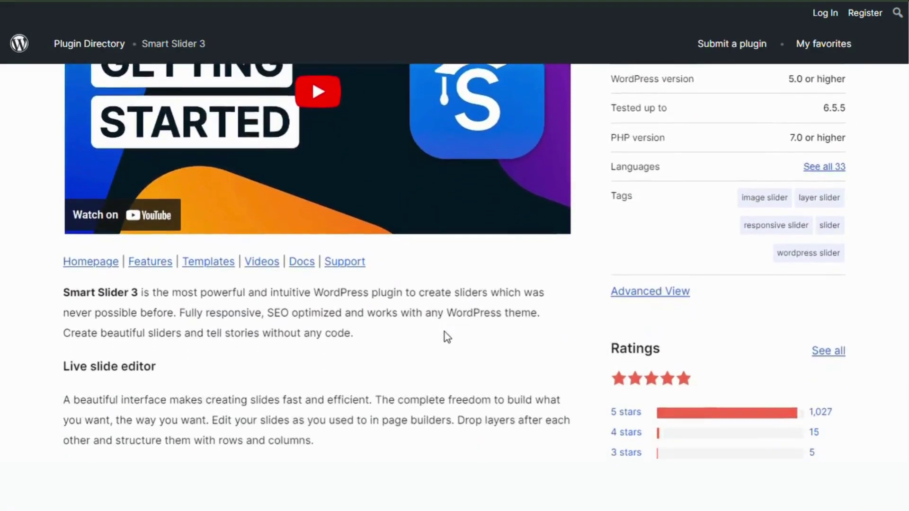
{"action": "scroll", "coordinate": [445, 337], "scroll_direction": "down", "scroll_amount": 1}
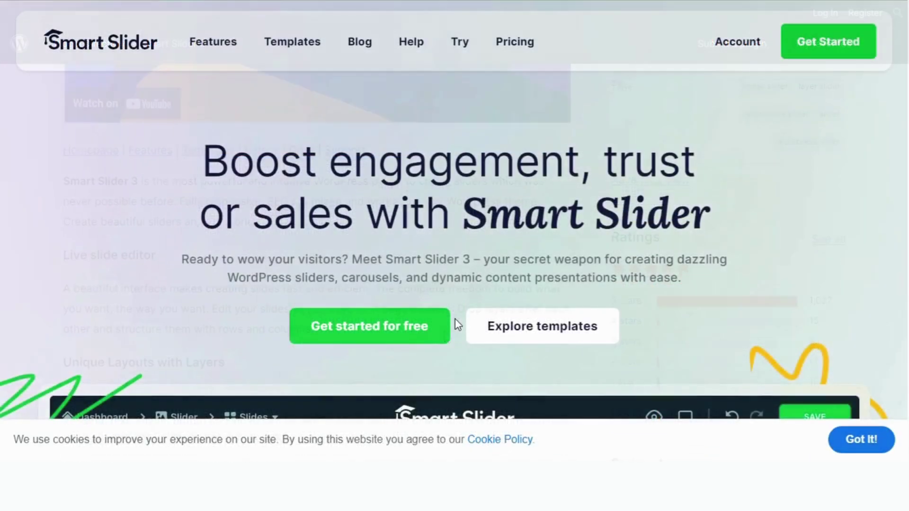
{"action": "scroll", "coordinate": [455, 324], "scroll_direction": "down", "scroll_amount": 1}
{"action": "scroll", "coordinate": [456, 325], "scroll_direction": "down", "scroll_amount": 2}
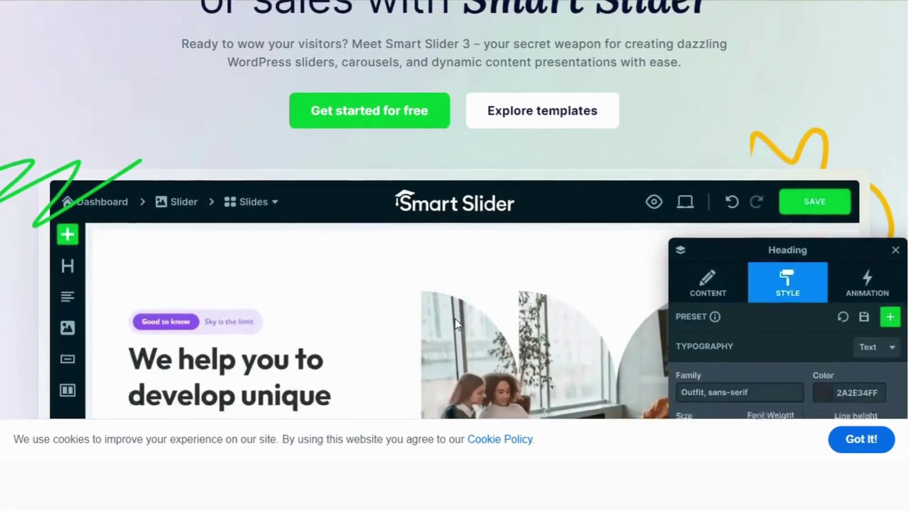
{"action": "scroll", "coordinate": [455, 324], "scroll_direction": "down", "scroll_amount": 1}
{"action": "scroll", "coordinate": [455, 325], "scroll_direction": "down", "scroll_amount": 2}
{"action": "scroll", "coordinate": [456, 325], "scroll_direction": "down", "scroll_amount": 3}
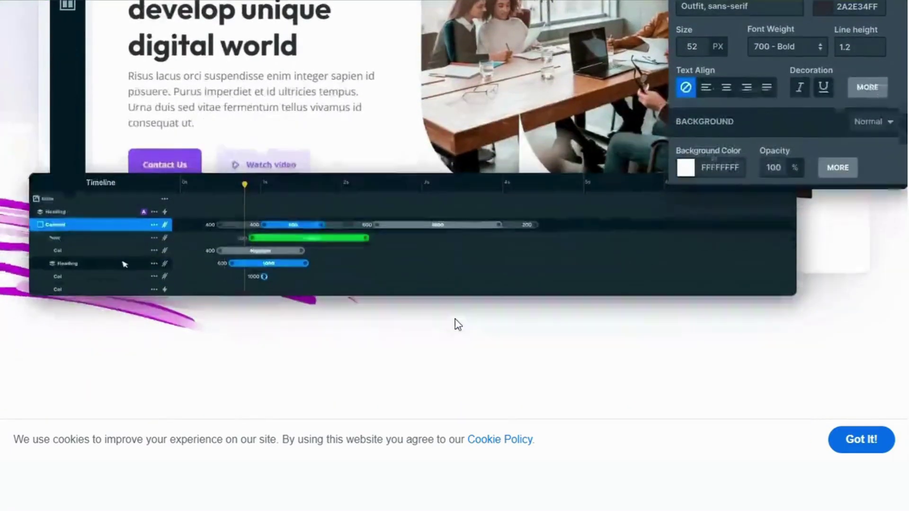
{"action": "scroll", "coordinate": [455, 325], "scroll_direction": "down", "scroll_amount": 3}
{"action": "scroll", "coordinate": [457, 323], "scroll_direction": "down", "scroll_amount": 1}
{"action": "scroll", "coordinate": [456, 323], "scroll_direction": "down", "scroll_amount": 2}
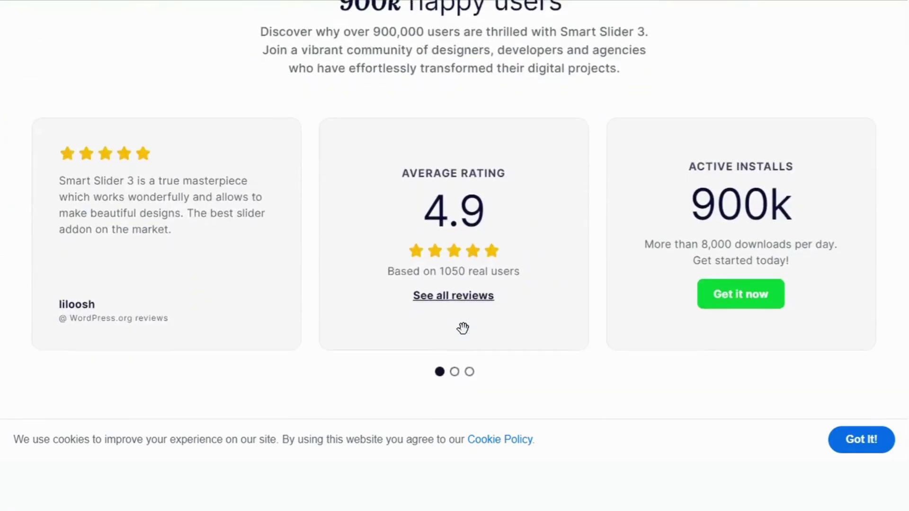
{"action": "scroll", "coordinate": [457, 323], "scroll_direction": "down", "scroll_amount": 2}
{"action": "scroll", "coordinate": [457, 326], "scroll_direction": "down", "scroll_amount": 2}
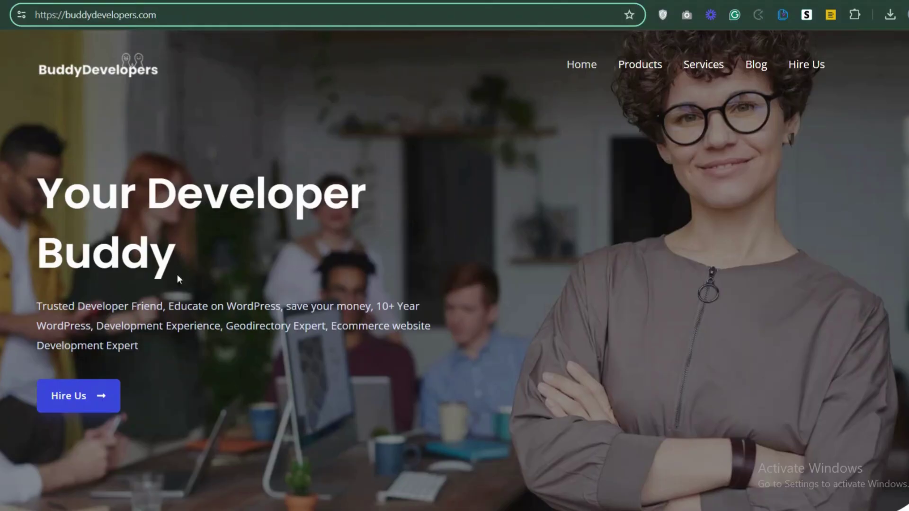
Step: Open the BuddyDevelopers start-a-project page from the Hire Us button and view its testimonials
{"action": "left_click", "coordinate": [94, 403]}
{"action": "left_click", "coordinate": [95, 402]}
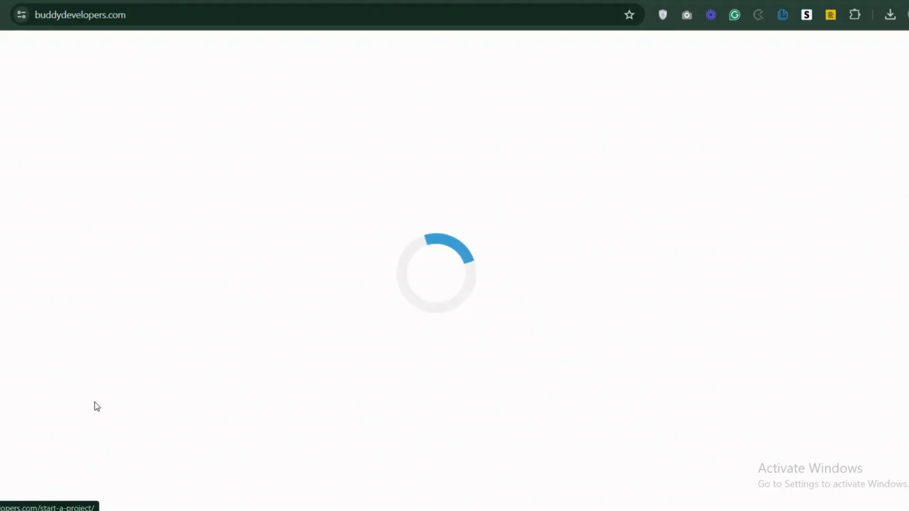
{"action": "scroll", "coordinate": [907, 258], "scroll_direction": "down", "scroll_amount": 1}
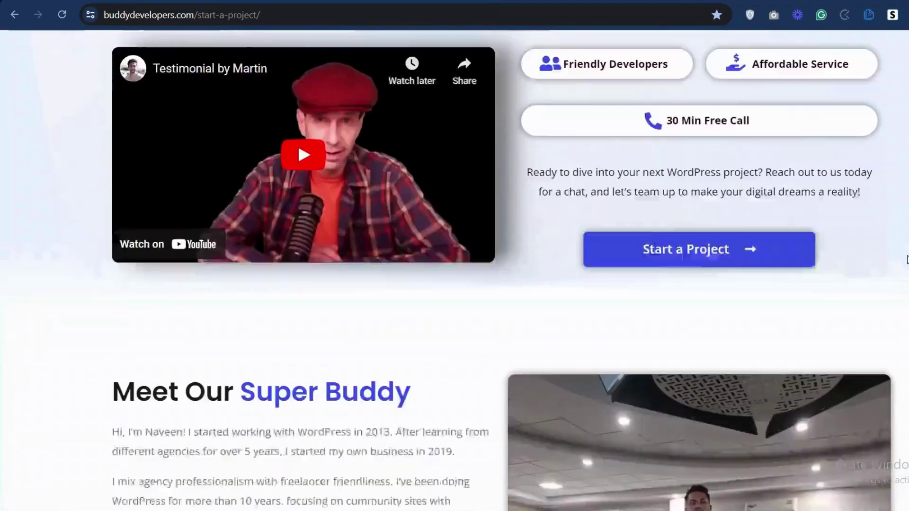
{"action": "scroll", "coordinate": [908, 257], "scroll_direction": "down", "scroll_amount": 1}
{"action": "scroll", "coordinate": [908, 259], "scroll_direction": "down", "scroll_amount": 1}
{"action": "scroll", "coordinate": [907, 260], "scroll_direction": "down", "scroll_amount": 3}
{"action": "scroll", "coordinate": [907, 260], "scroll_direction": "down", "scroll_amount": 2}
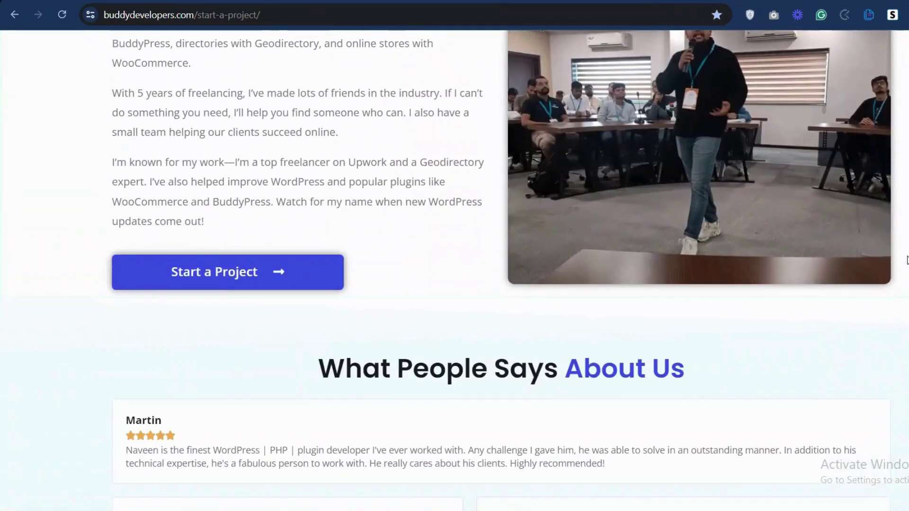
{"action": "scroll", "coordinate": [907, 260], "scroll_direction": "down", "scroll_amount": 2}
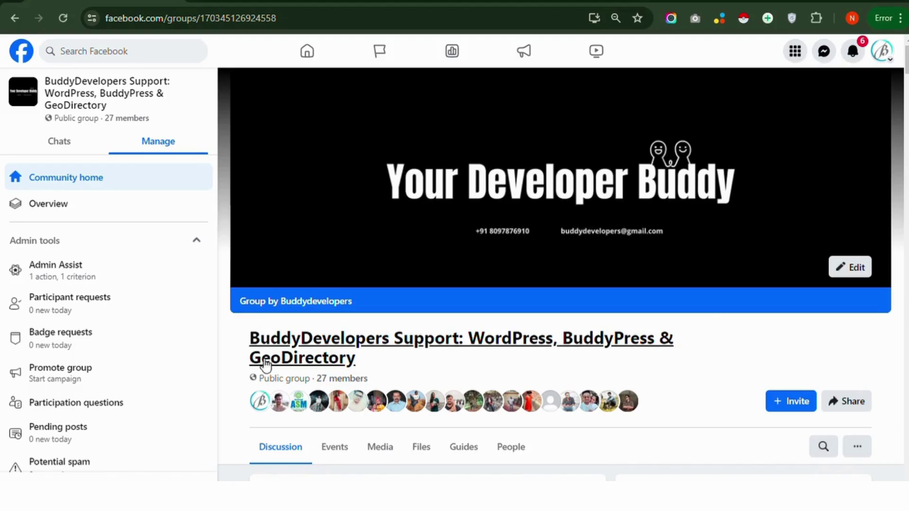
{"action": "scroll", "coordinate": [225, 364], "scroll_direction": "down", "scroll_amount": 2}
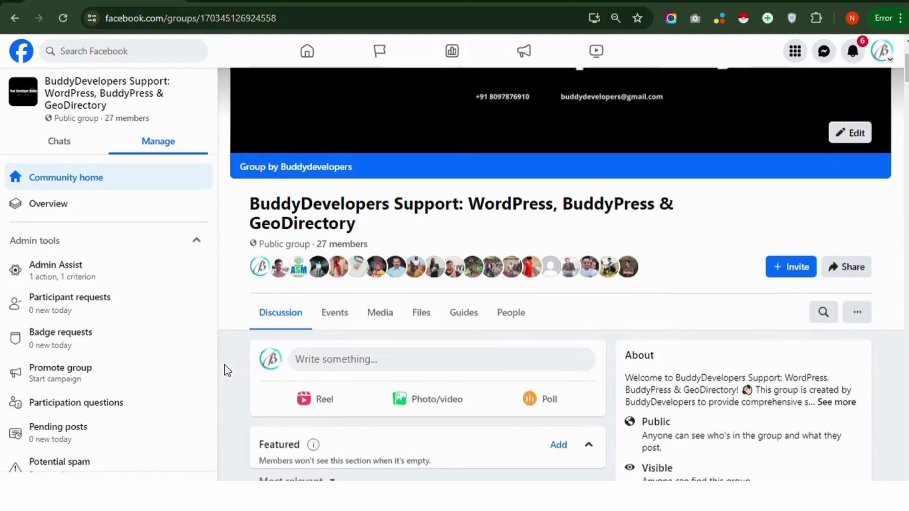
{"action": "scroll", "coordinate": [224, 365], "scroll_direction": "down", "scroll_amount": 2}
{"action": "scroll", "coordinate": [224, 365], "scroll_direction": "down", "scroll_amount": 2}
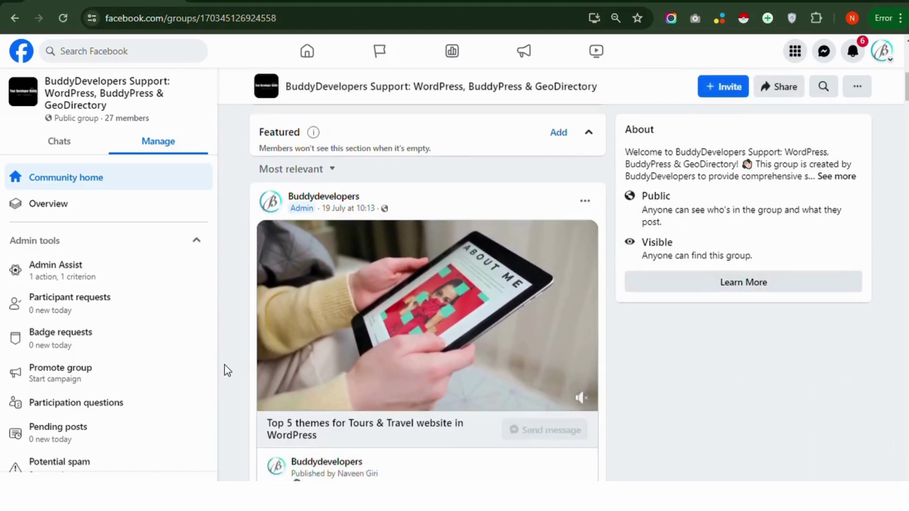
{"action": "scroll", "coordinate": [224, 365], "scroll_direction": "down", "scroll_amount": 1}
{"action": "scroll", "coordinate": [224, 366], "scroll_direction": "down", "scroll_amount": 1}
{"action": "scroll", "coordinate": [224, 370], "scroll_direction": "down", "scroll_amount": 1}
{"action": "scroll", "coordinate": [224, 370], "scroll_direction": "down", "scroll_amount": 2}
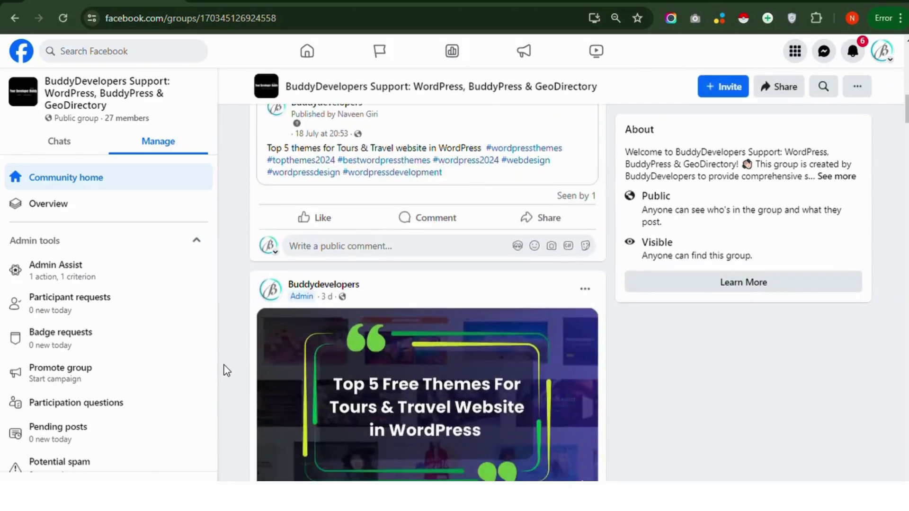